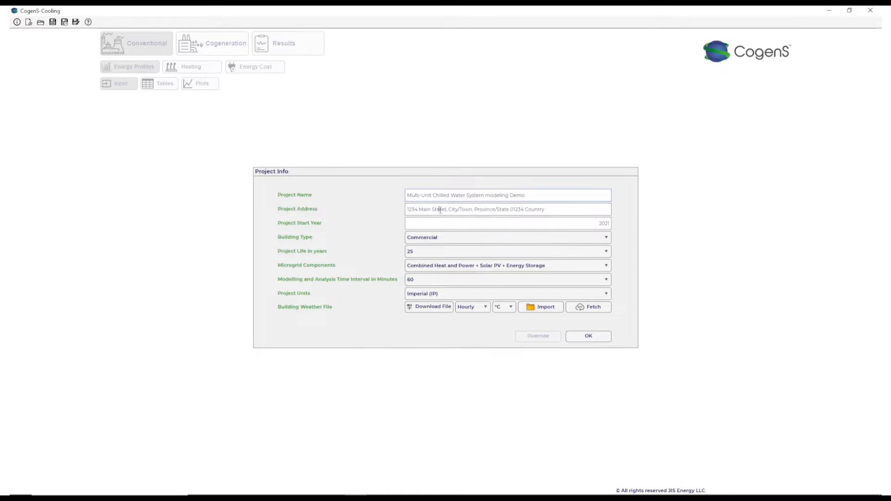
# Set the project address to Houston, TX and accept the location lookup.
pyautogui.tripleClick(441, 210)
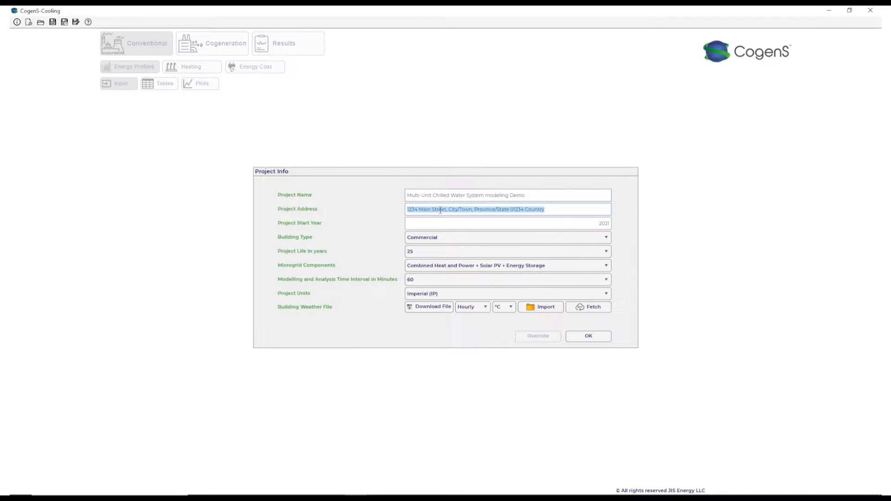
pyautogui.write('Houston, TX')
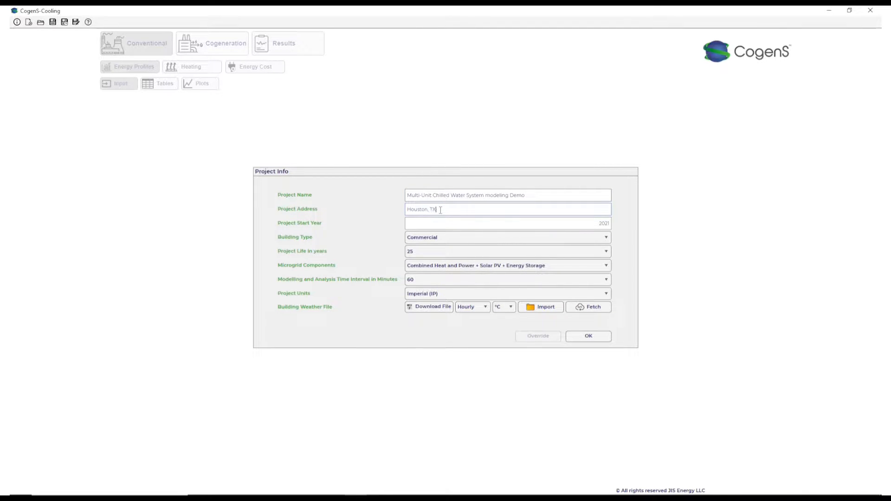
pyautogui.press('Return')
pyautogui.click(577, 216)
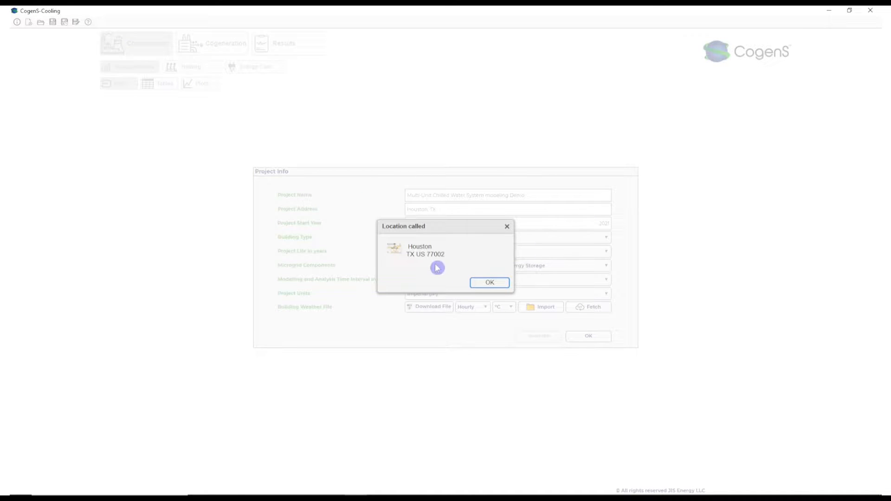
pyautogui.click(491, 284)
# Set the microgrid components to Combined Cooling, Heat and Power + Solar PV + Energy Storage, and fetch the building weather file.
pyautogui.click(477, 269)
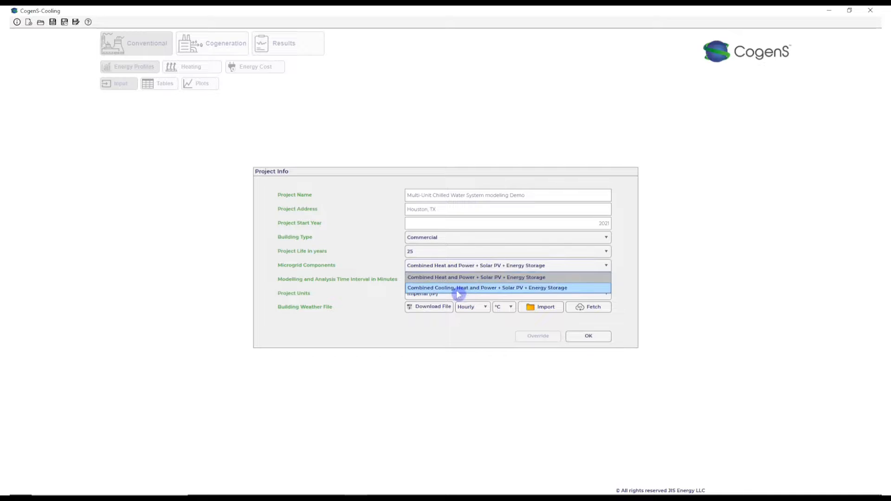
pyautogui.click(453, 292)
pyautogui.click(590, 307)
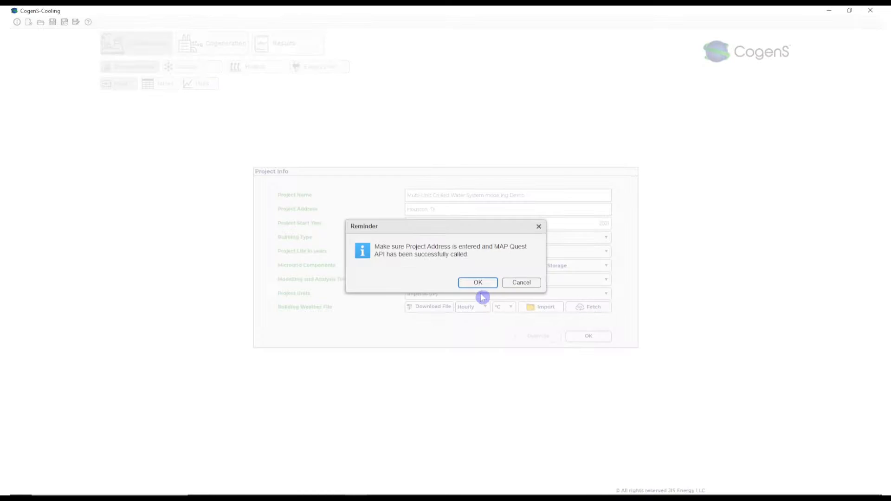
pyautogui.click(477, 283)
pyautogui.click(542, 247)
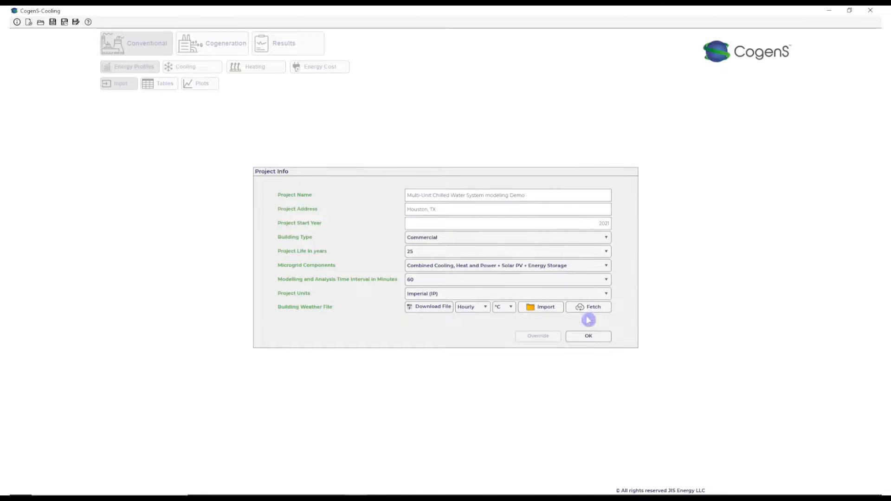
pyautogui.click(596, 340)
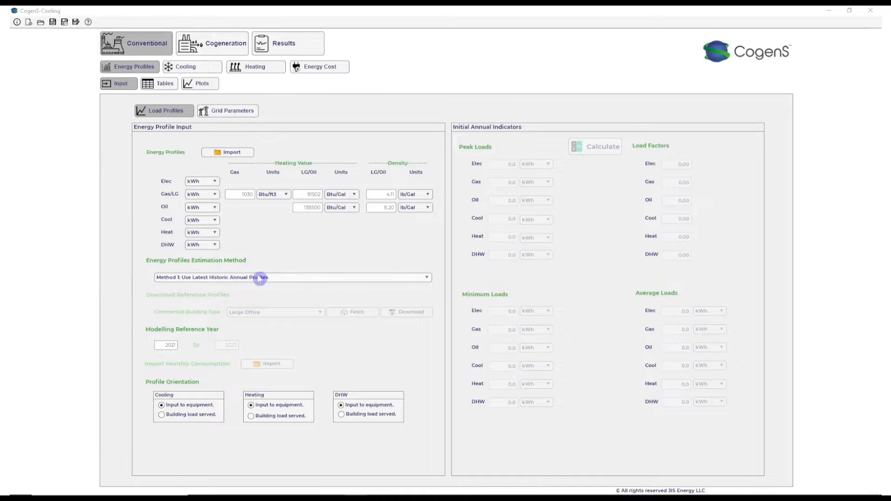
# Fetch the Large Hotel reference profiles using estimation Method 3, scaled on peak demands.
pyautogui.click(260, 279)
pyautogui.click(200, 308)
pyautogui.click(252, 314)
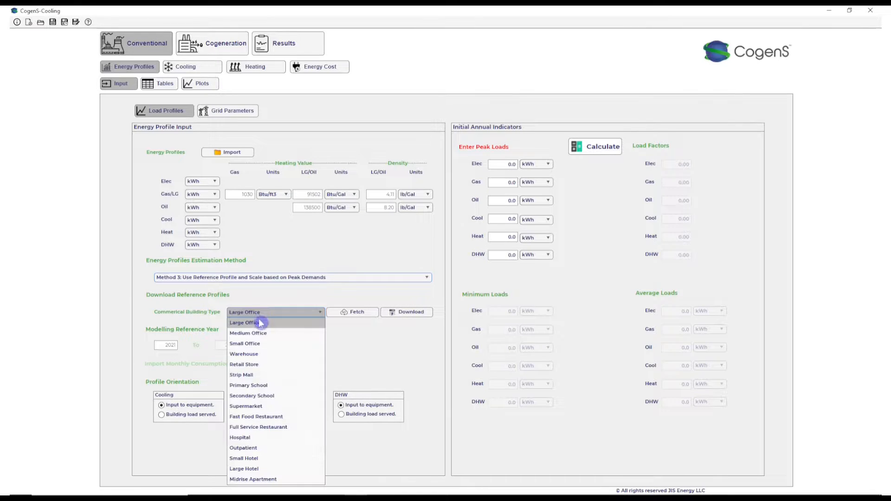
pyautogui.click(275, 469)
pyautogui.click(355, 315)
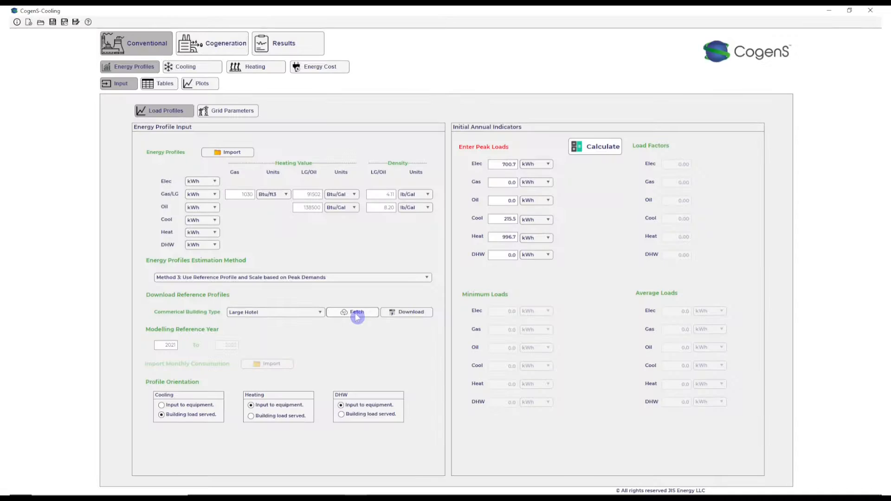
# Import the building consumption workbook under Method 4, scaled on available monthly energy data, and calculate the initial annual indicators.
pyautogui.click(239, 278)
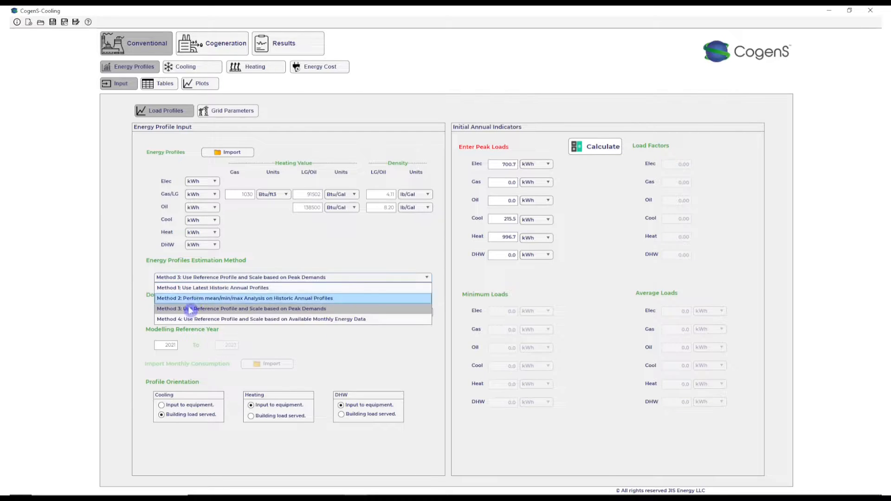
pyautogui.click(188, 318)
pyautogui.click(266, 364)
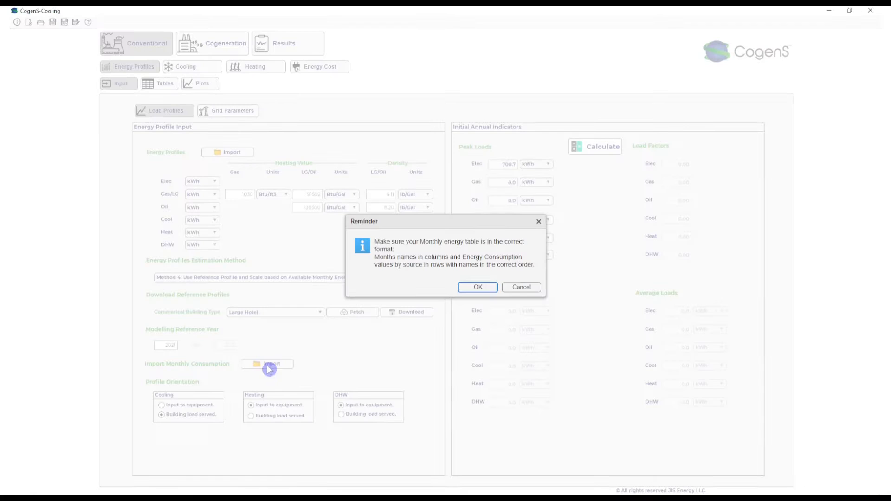
pyautogui.click(472, 287)
pyautogui.click(43, 74)
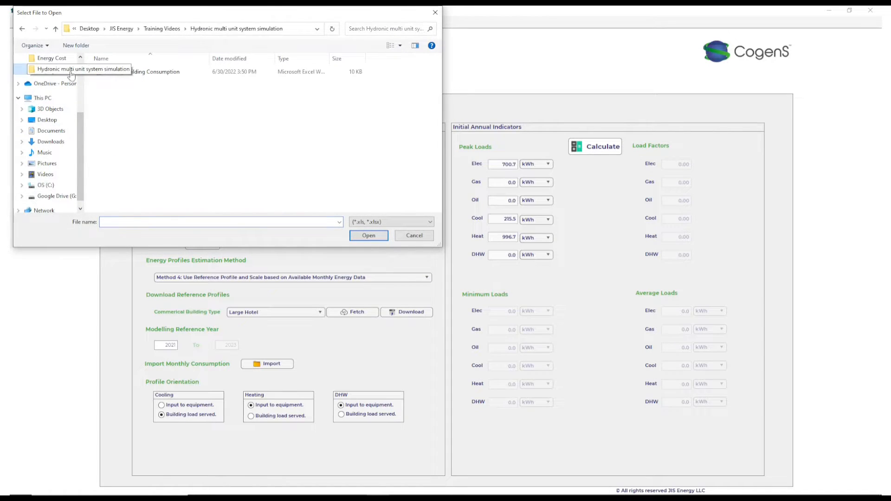
pyautogui.doubleClick(163, 74)
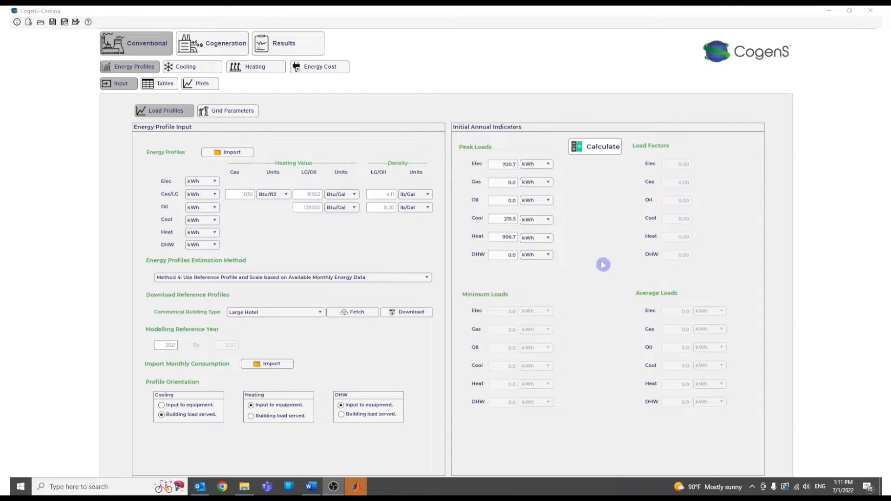
pyautogui.click(620, 145)
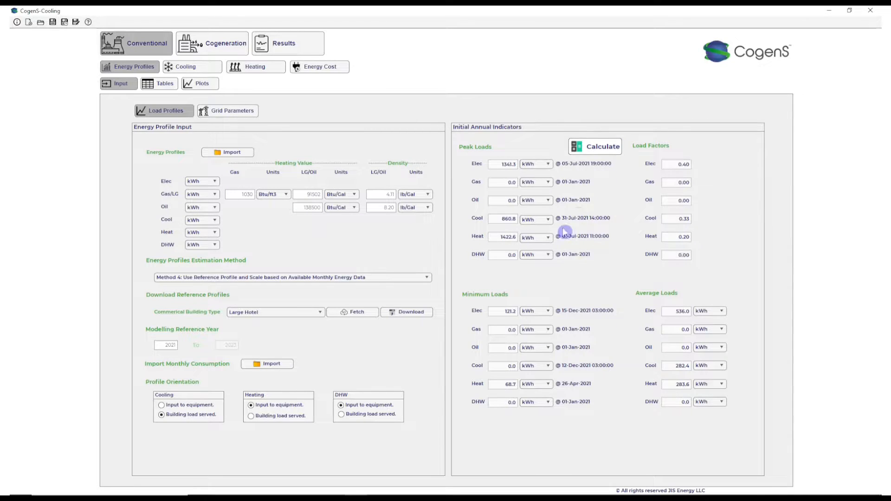
# Fetch the grid's annual average CO2e emissions and calculate the monthly energy values table.
pyautogui.click(210, 114)
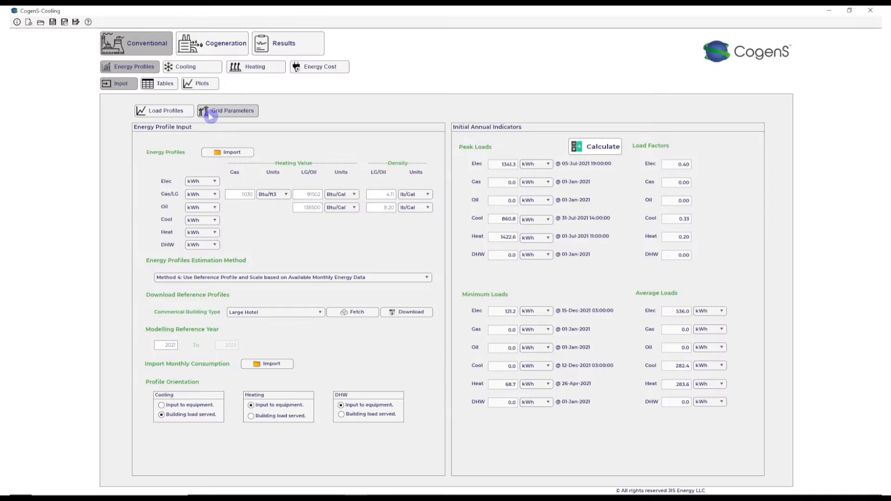
pyautogui.click(350, 347)
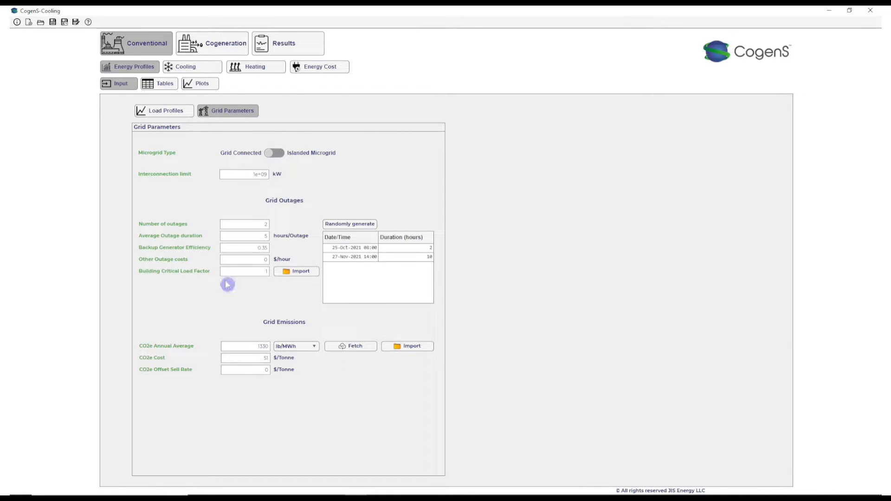
pyautogui.click(169, 84)
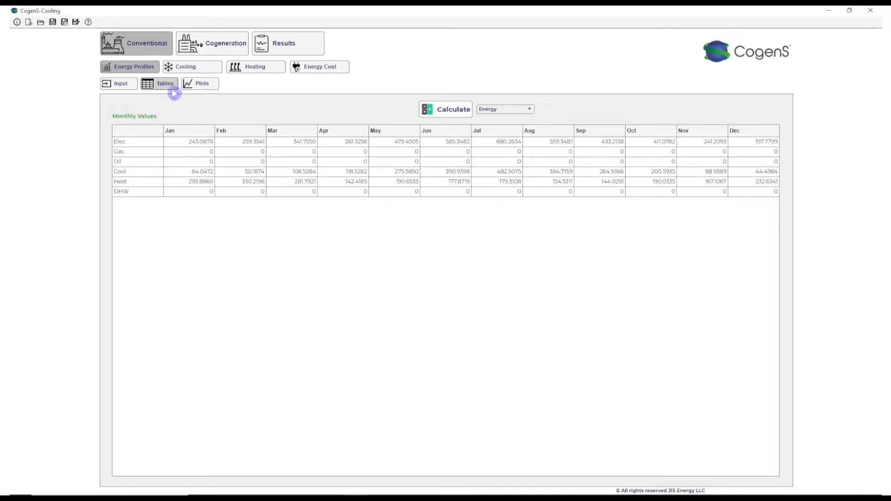
pyautogui.click(437, 109)
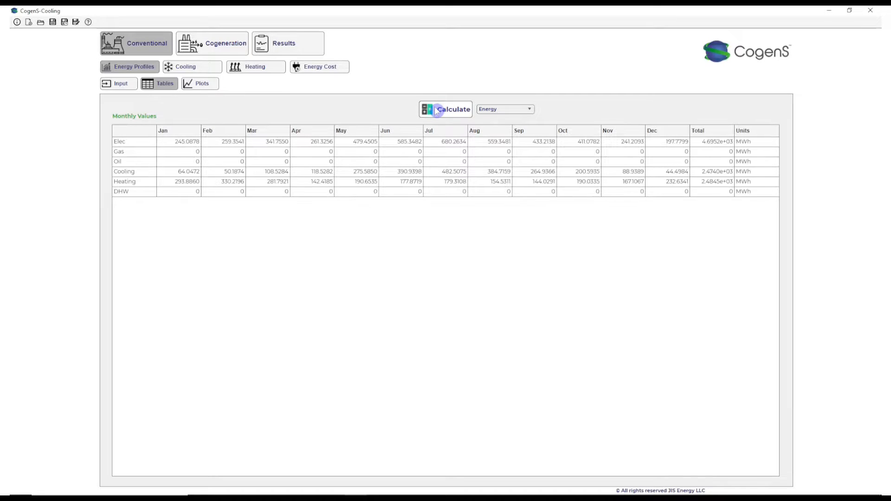
# Set the chiller's rated output to 280 Ton and its integrated part-load efficiency (IPLV) to 14 EER.
pyautogui.click(195, 72)
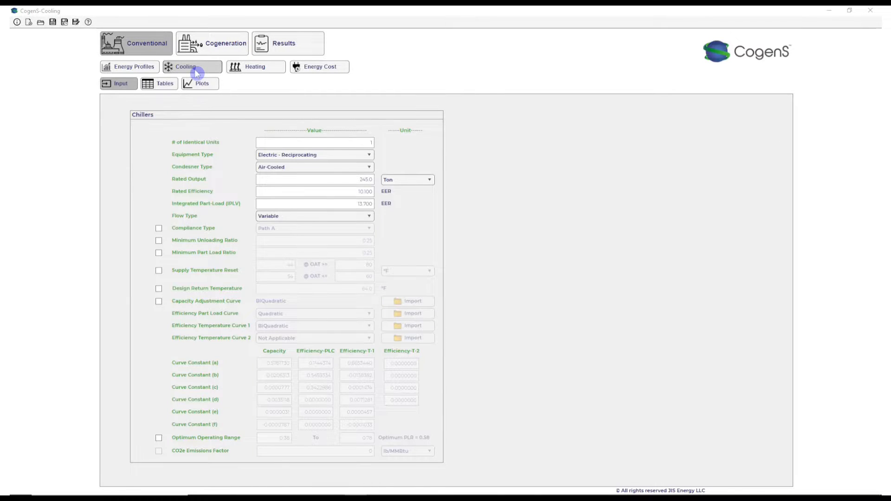
pyautogui.click(363, 179)
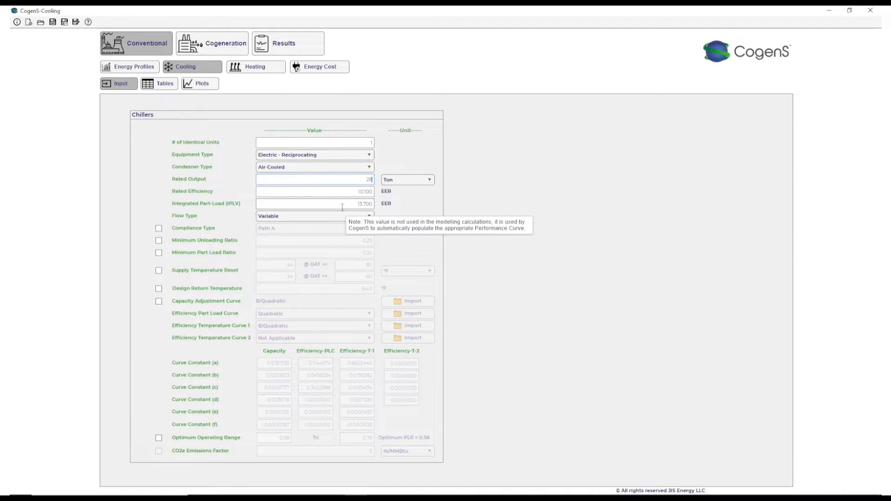
pyautogui.click(449, 171)
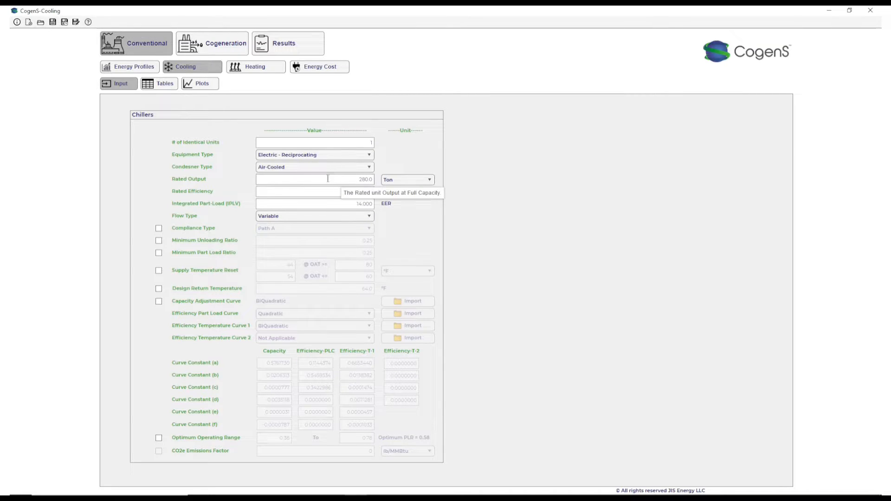
pyautogui.click(242, 194)
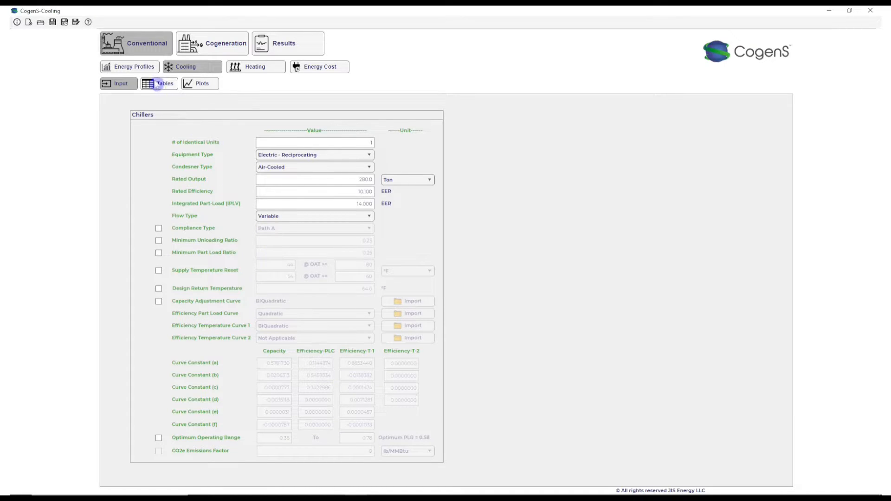
# Plot the building's cooling load duration curve in kWh and again in Ton, and examine its part-load hours.
pyautogui.click(140, 72)
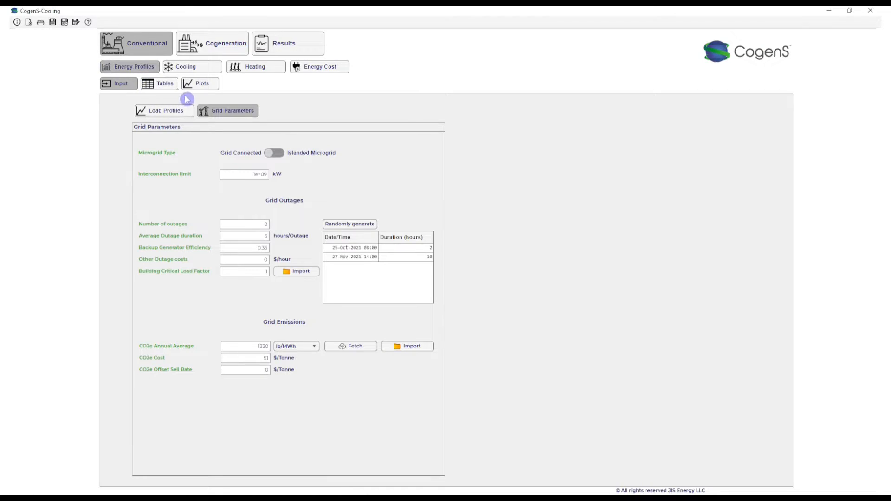
pyautogui.click(197, 85)
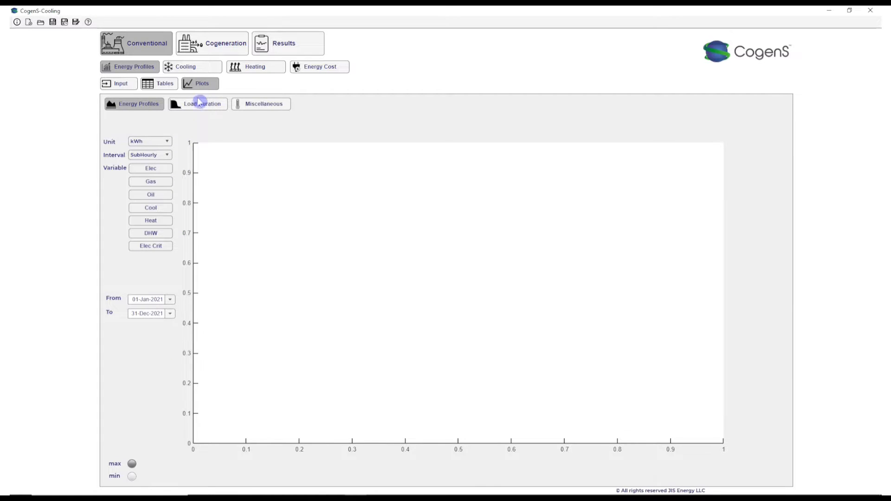
pyautogui.click(198, 103)
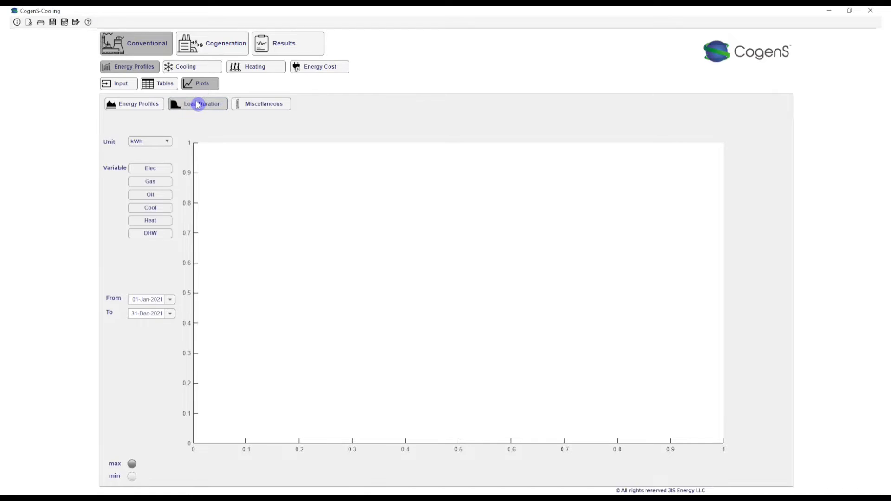
pyautogui.click(153, 210)
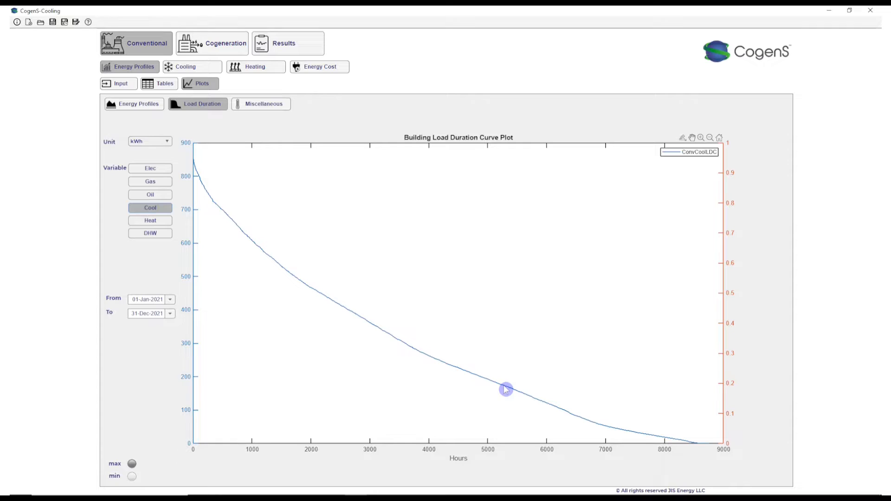
pyautogui.click(148, 142)
pyautogui.click(141, 187)
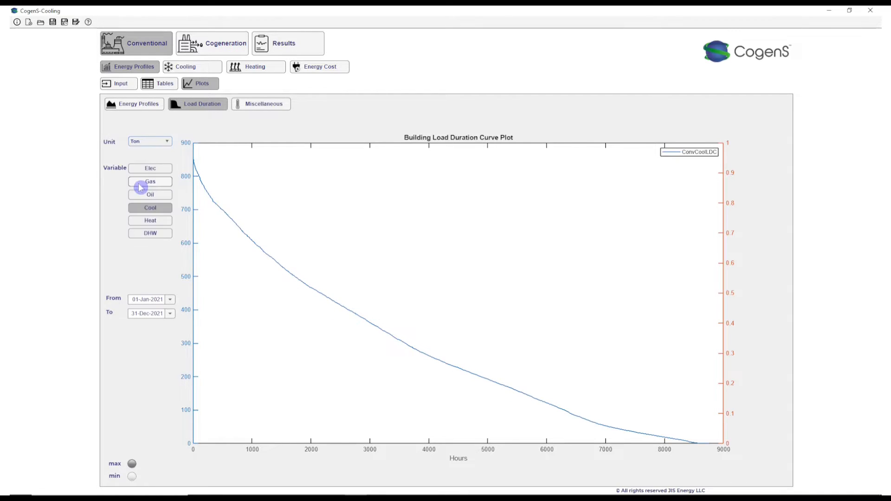
pyautogui.click(149, 209)
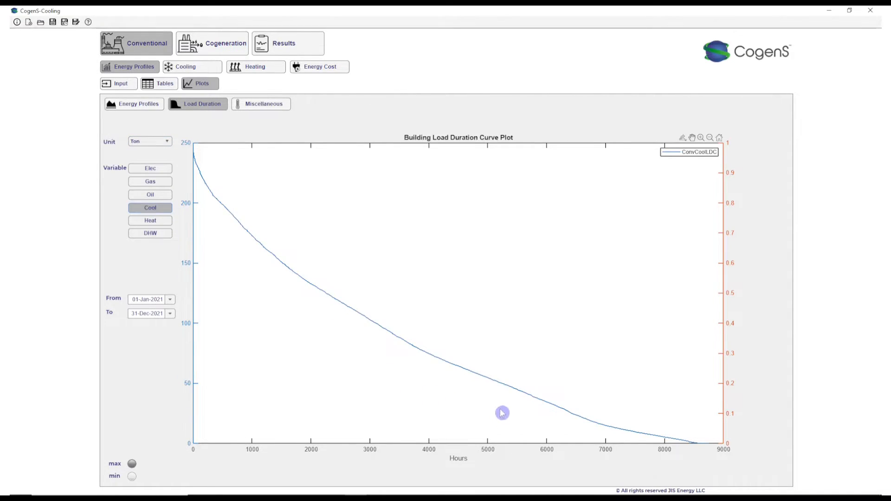
pyautogui.moveTo(501, 386)
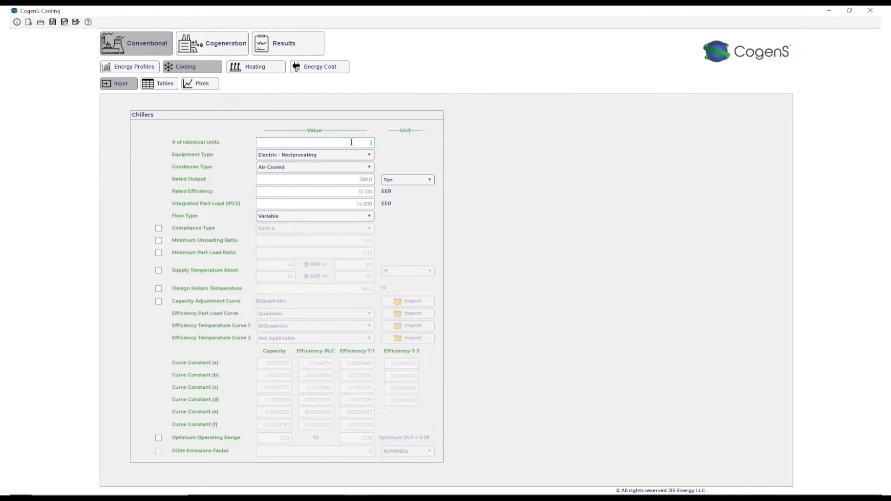
# Configure the chillers as 2 identical Electric - Scroll units with a rated output of 140 Ton each.
pyautogui.click(355, 181)
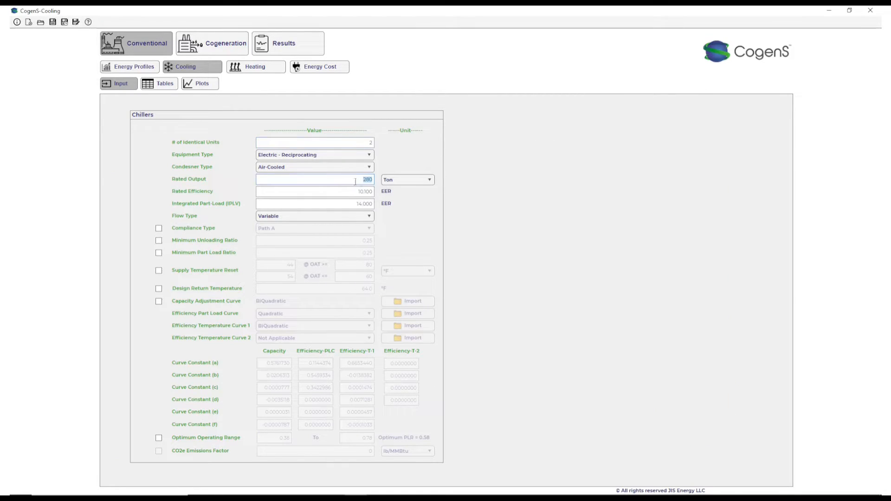
pyautogui.click(292, 155)
pyautogui.click(302, 186)
# Plot the chiller efficiency part-load curve and read the COP near 28% and 90% part load.
pyautogui.click(195, 84)
pyautogui.click(282, 108)
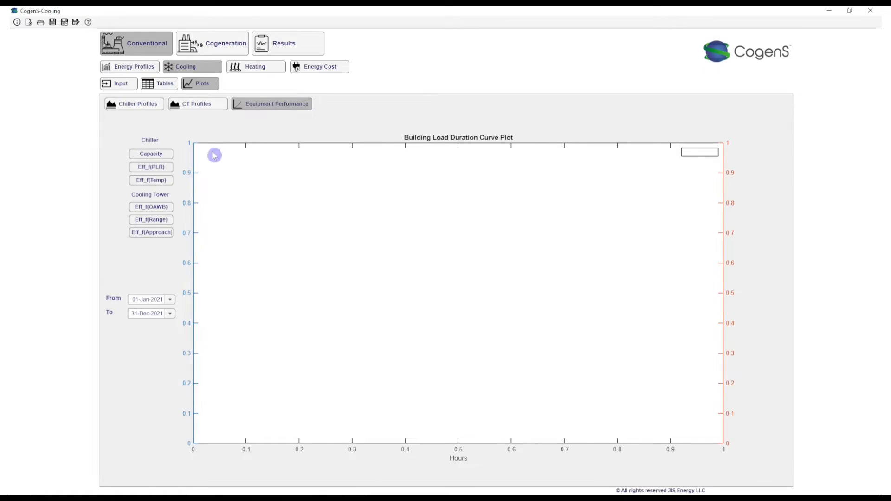
pyautogui.click(150, 168)
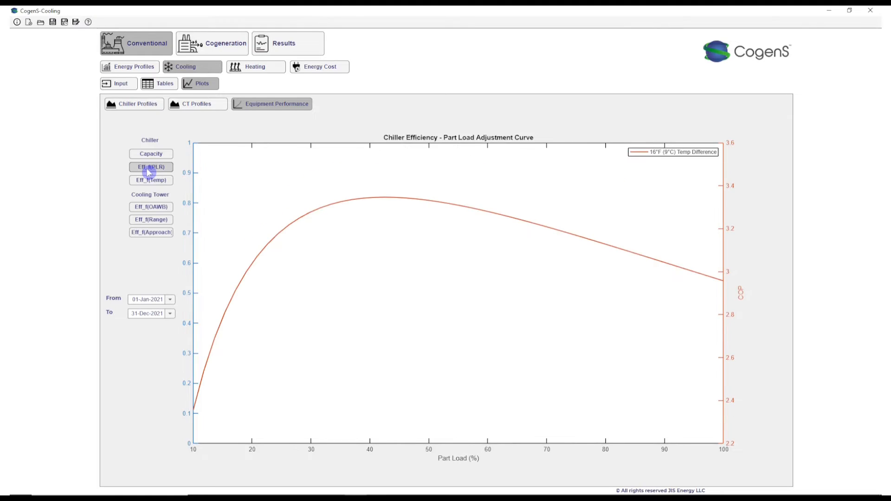
pyautogui.click(298, 219)
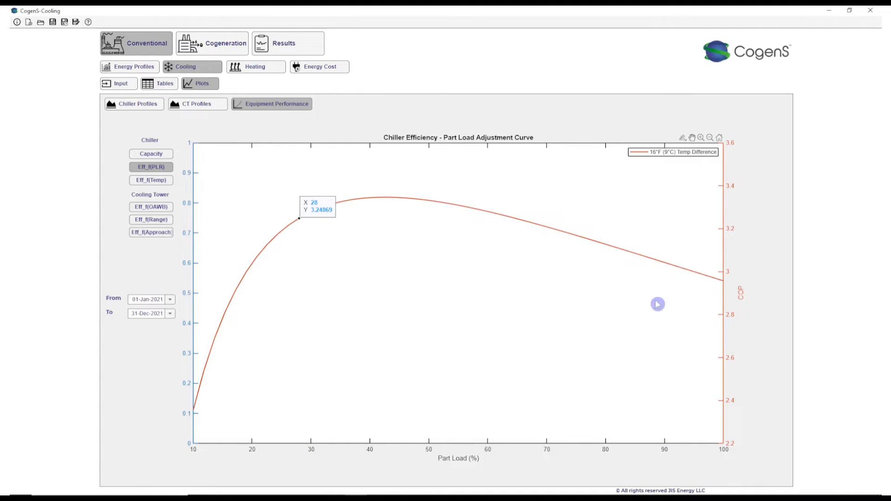
pyautogui.click(661, 262)
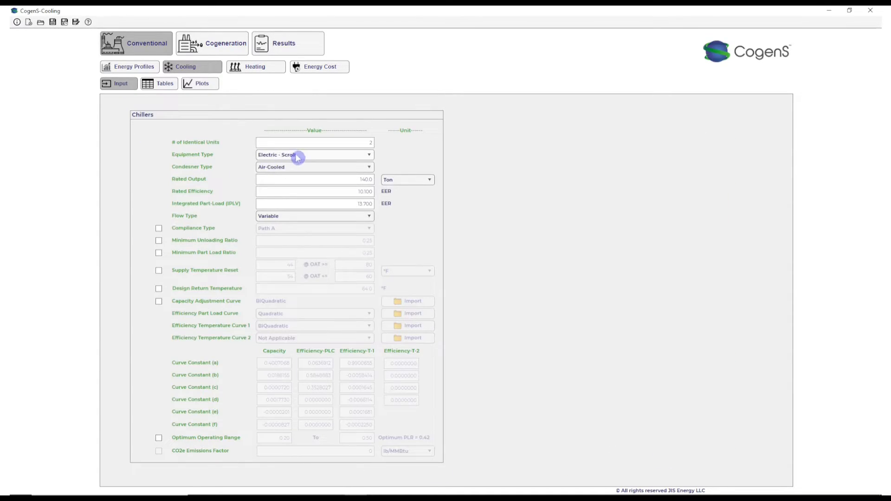
# Switch the chiller equipment type to Electric - Reciprocating to check its optimum part-load ratio, and restore Electric - Scroll.
pyautogui.click(298, 156)
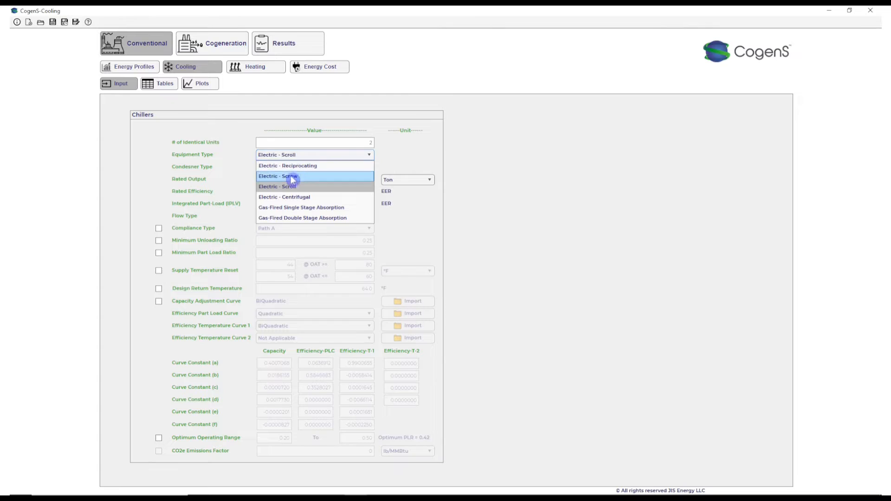
pyautogui.click(293, 167)
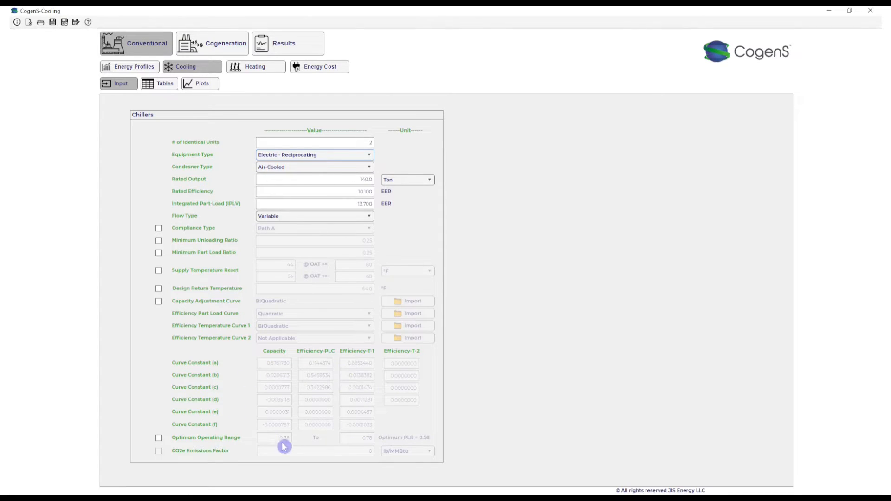
pyautogui.click(320, 158)
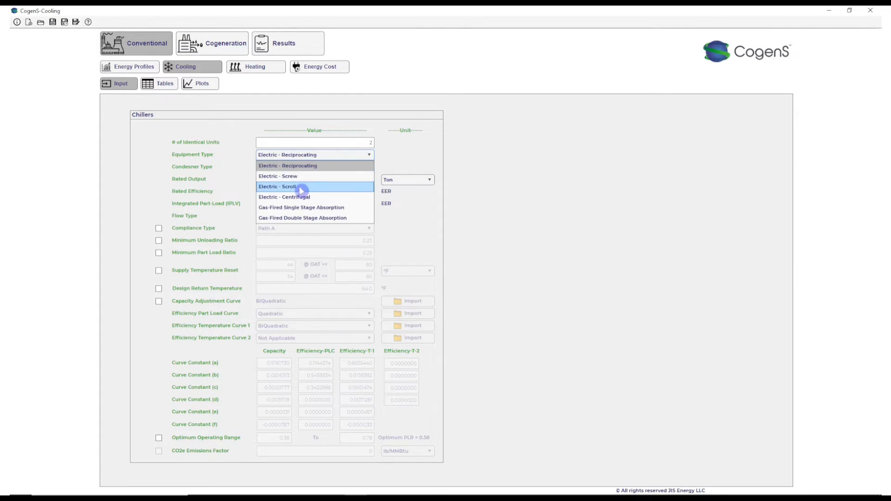
pyautogui.click(302, 190)
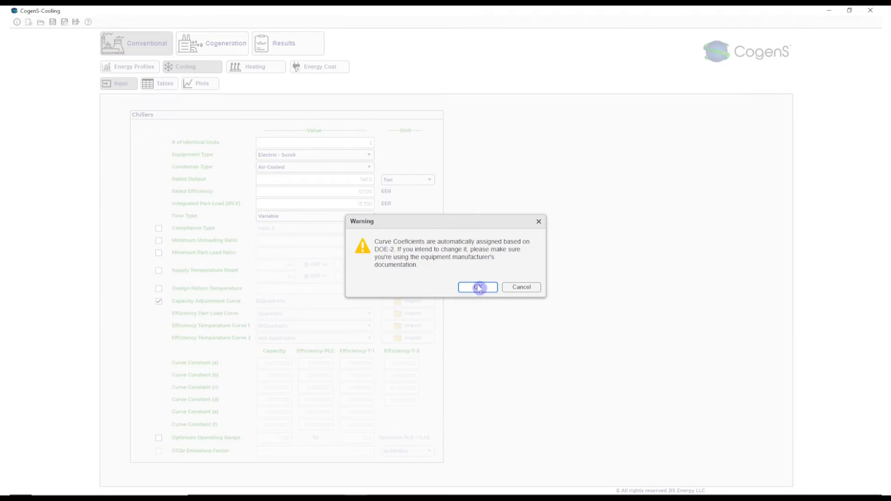
# Unlock the chiller's capacity adjustment curve settings, inspect the part-load efficiency curve constants, and disable the override again.
pyautogui.click(480, 287)
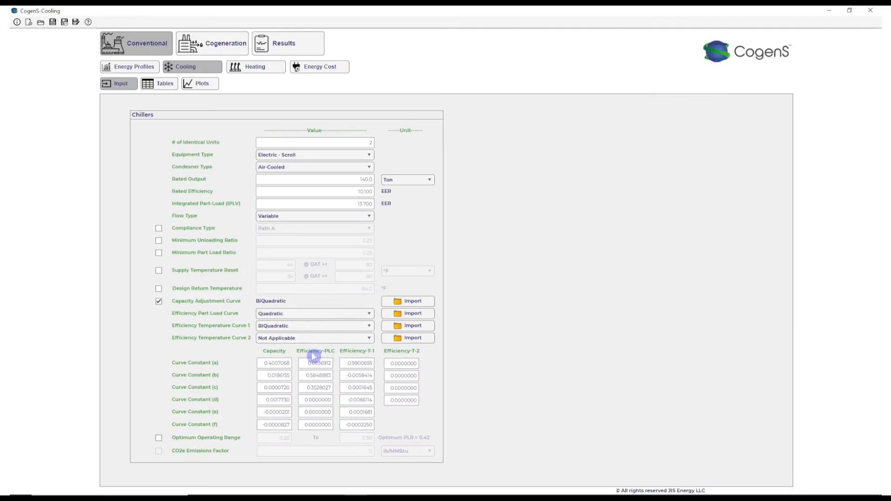
pyautogui.click(310, 375)
pyautogui.click(310, 388)
pyautogui.click(159, 301)
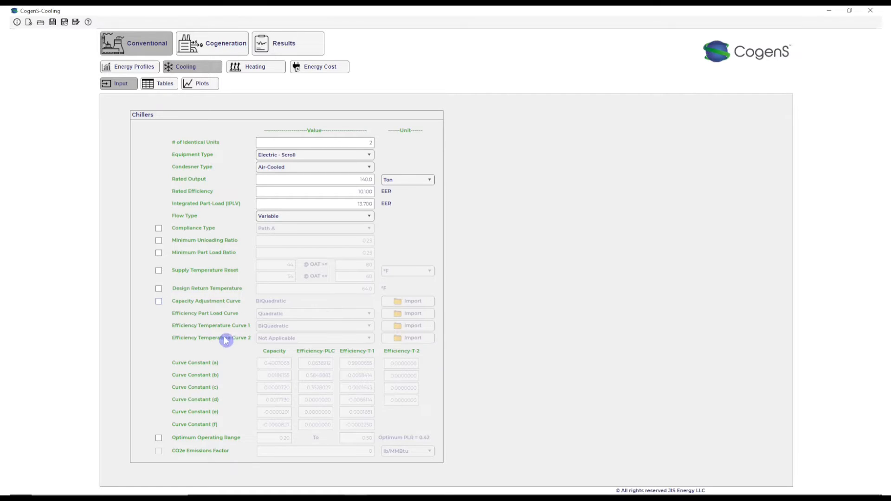
# Calculate the chillers' monthly fuel consumption and compare its annual total with the building's total cooling energy in the energy profile table.
pyautogui.click(165, 88)
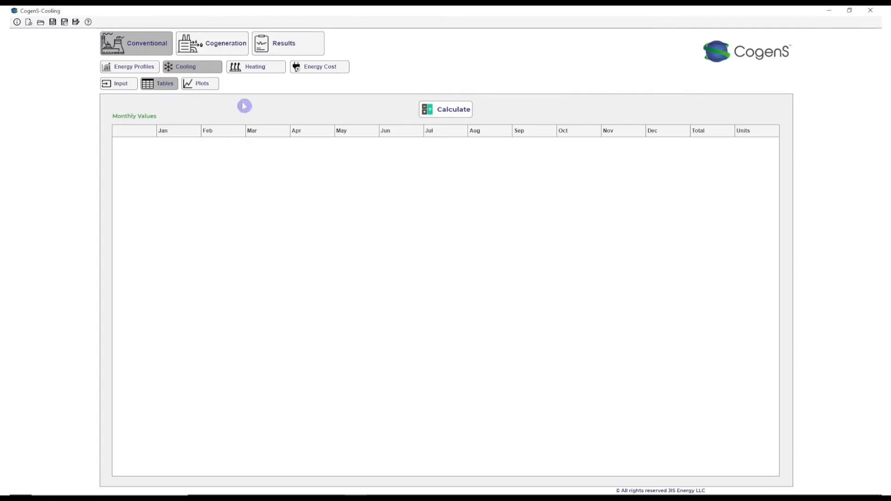
pyautogui.click(450, 113)
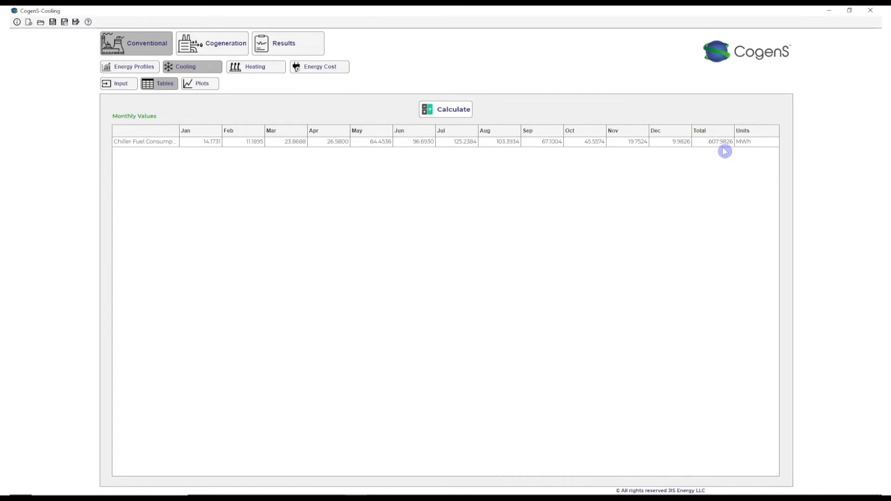
pyautogui.click(126, 70)
pyautogui.click(215, 87)
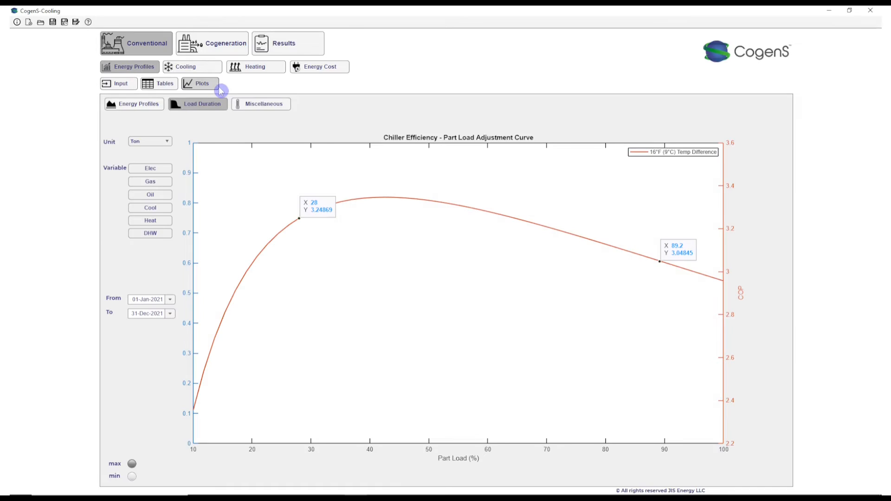
pyautogui.click(152, 85)
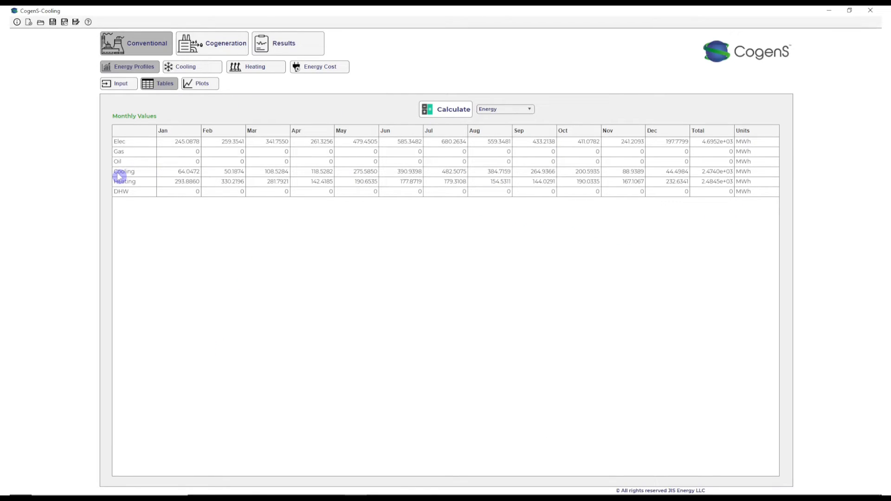
pyautogui.moveTo(119, 176); pyautogui.dragTo(720, 176)
pyautogui.click(716, 177)
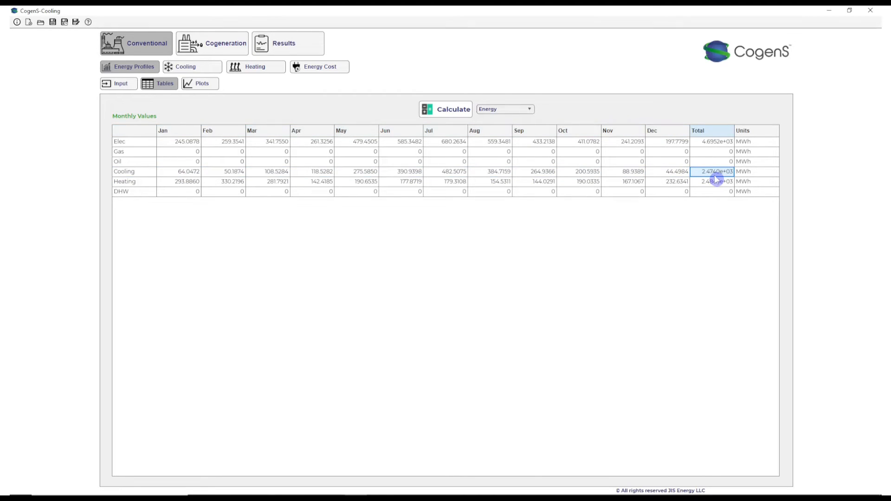
# Plot the chillers' COP and number of units running from 01-Jan-2021 to 31-Dec-2021, and overlay both profiles for comparison.
pyautogui.click(190, 67)
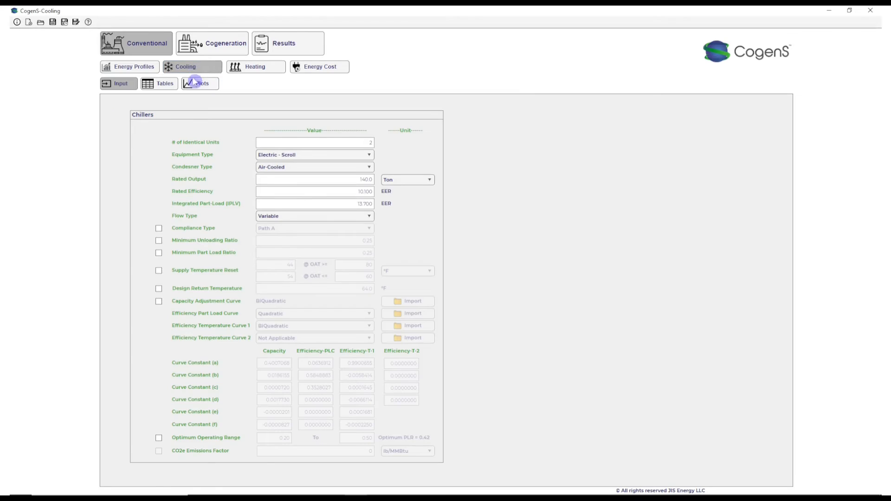
pyautogui.click(199, 84)
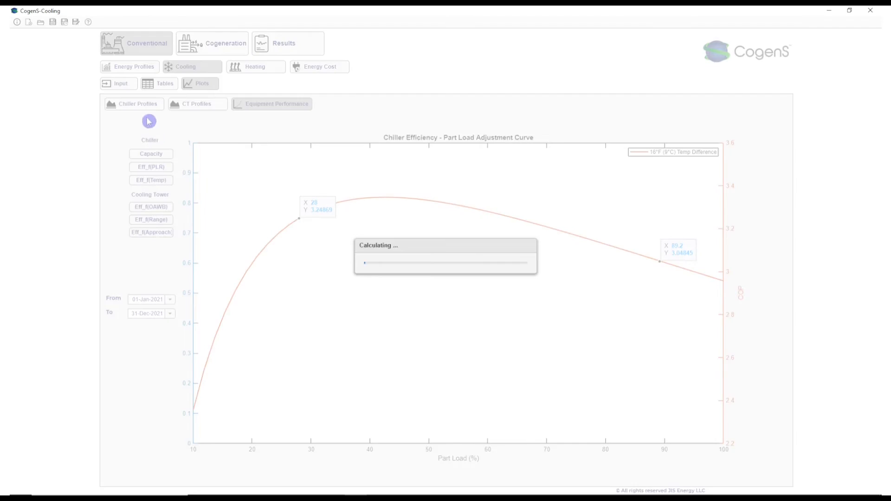
pyautogui.click(135, 104)
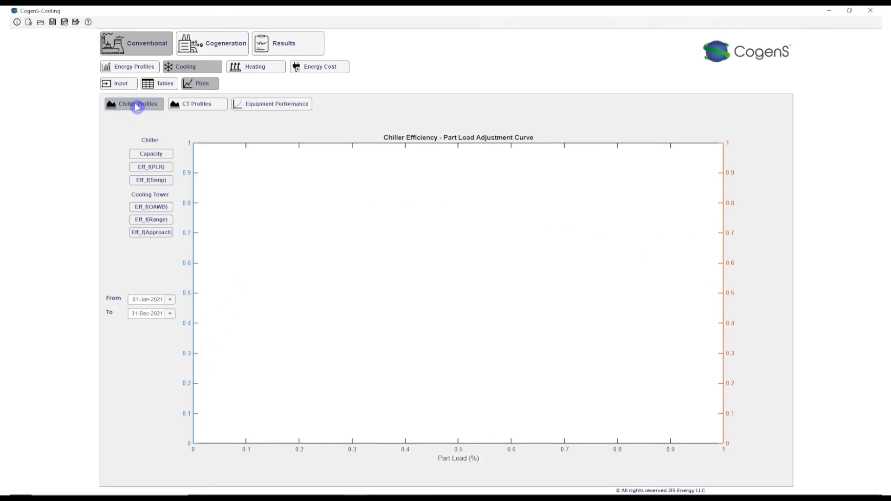
pyautogui.click(150, 234)
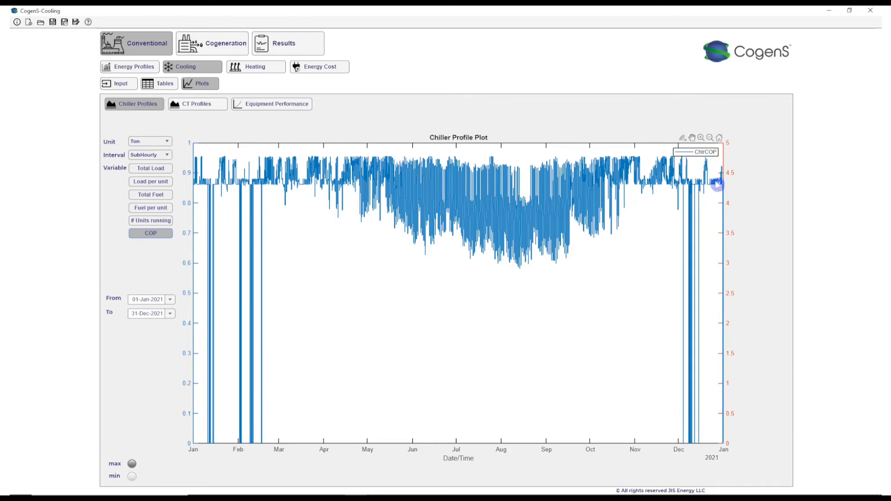
pyautogui.click(146, 225)
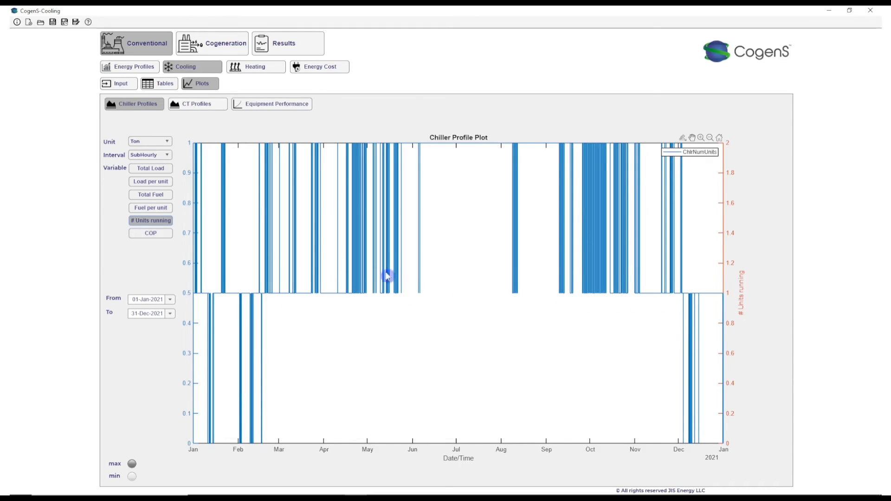
pyautogui.click(147, 233)
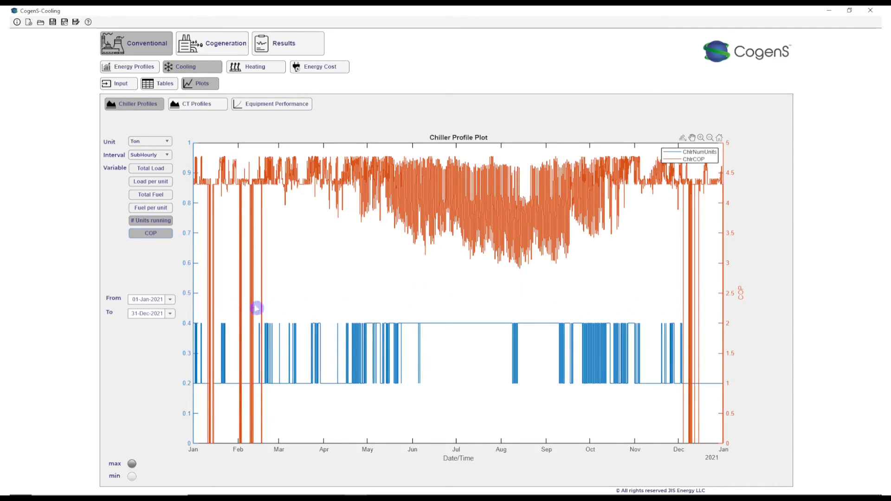